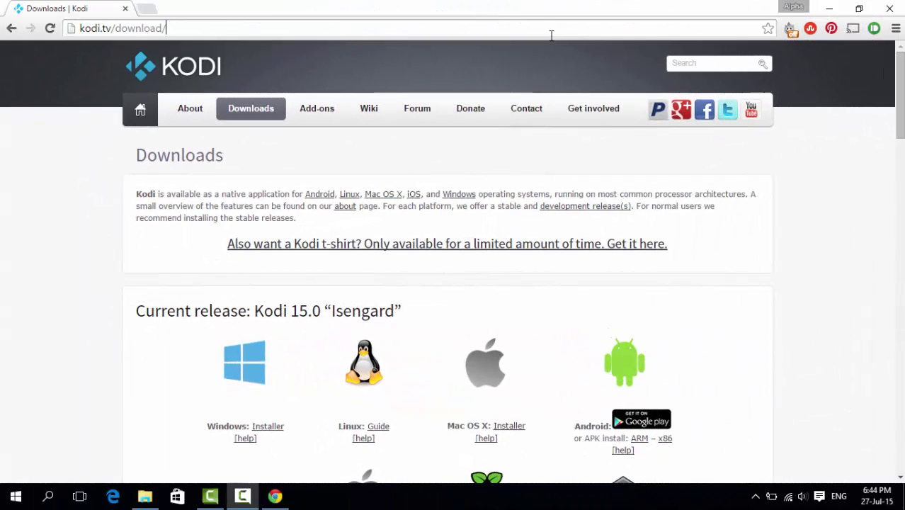
Download the Kodi 15.0 Windows installer from kodi.tv and select kodi-15.0-Isengard in Downloads.
{"action": "left_click", "coordinate": [761, 257]}
{"action": "scroll", "coordinate": [831, 272], "scroll_direction": "down", "scroll_amount": 2}
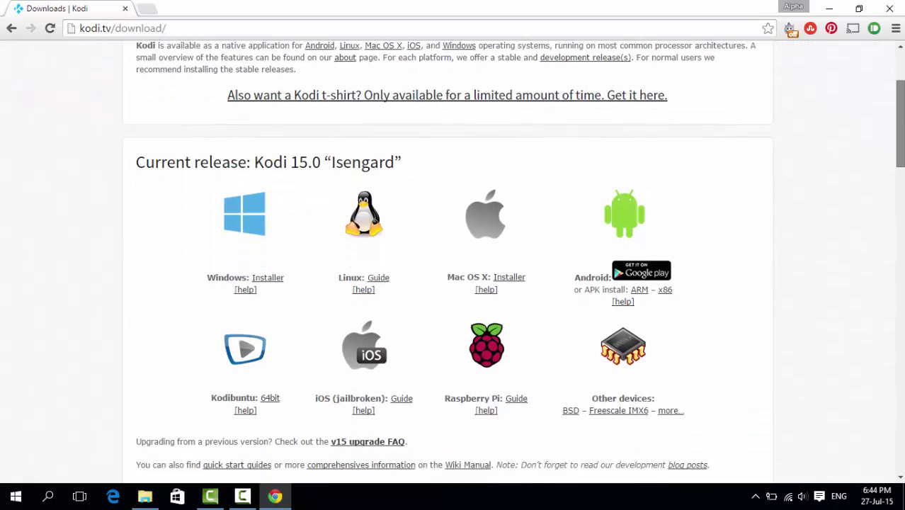
{"action": "scroll", "coordinate": [667, 87], "scroll_direction": "down", "scroll_amount": 1}
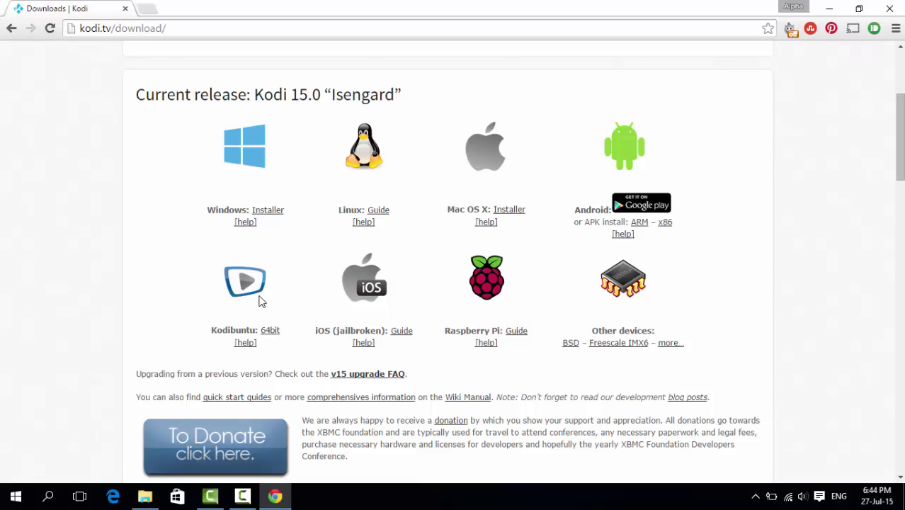
{"action": "left_click", "coordinate": [265, 211]}
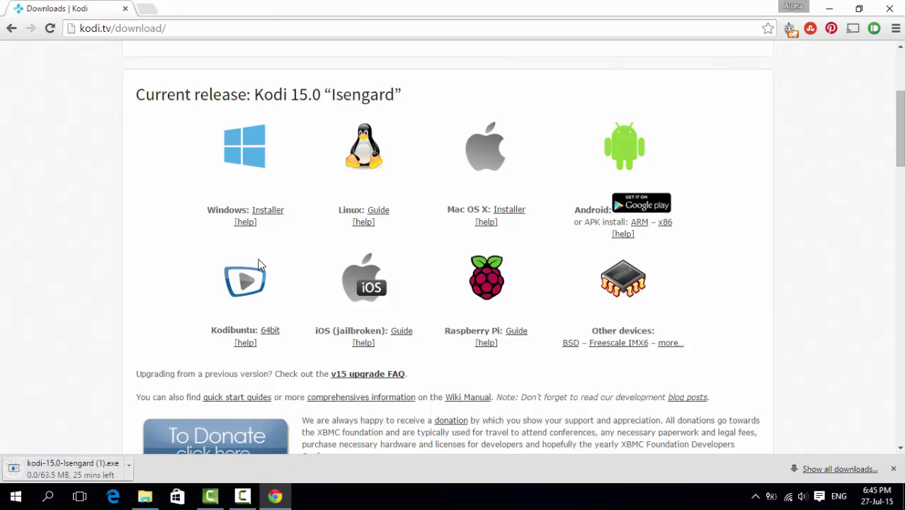
{"action": "key", "text": "alt+Tab"}
{"action": "left_click", "coordinate": [141, 145]}
Run the kodi-15.0-Isengard installer, accepting the licence, full components and default location.
{"action": "double_click", "coordinate": [141, 145]}
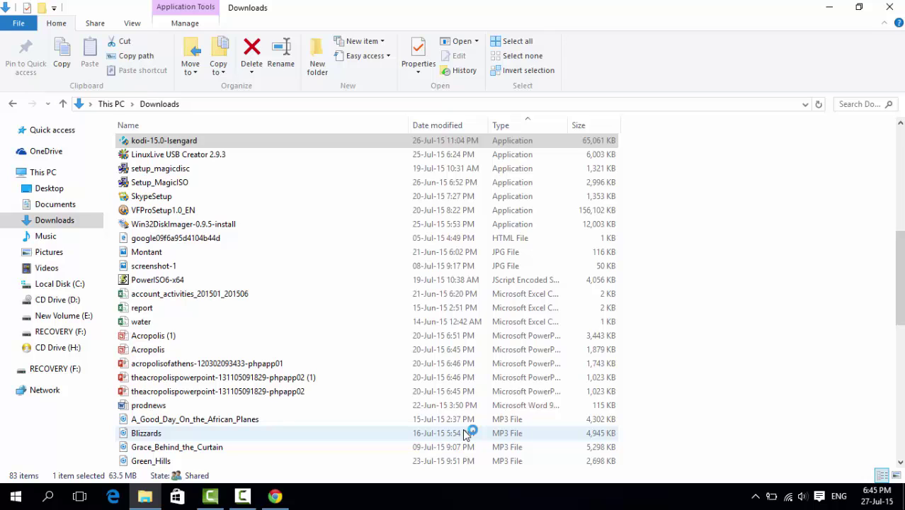
{"action": "left_click", "coordinate": [523, 356]}
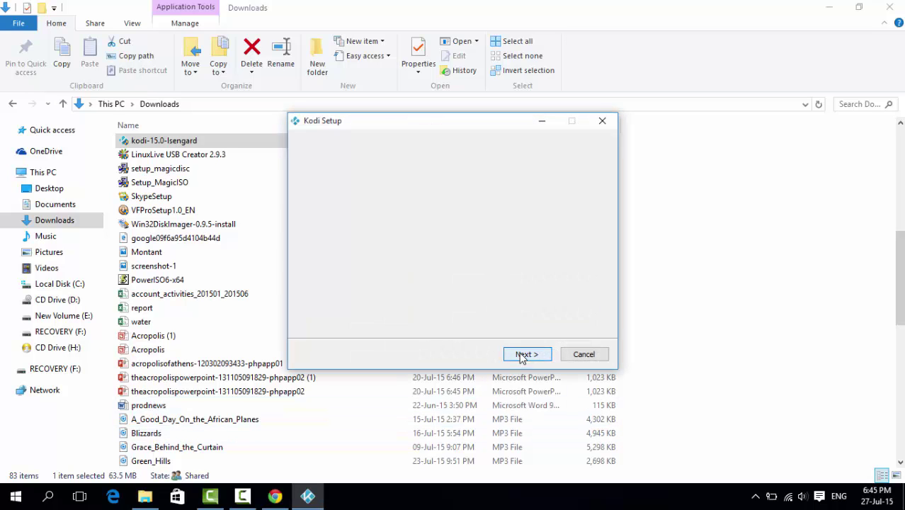
{"action": "left_click", "coordinate": [526, 354]}
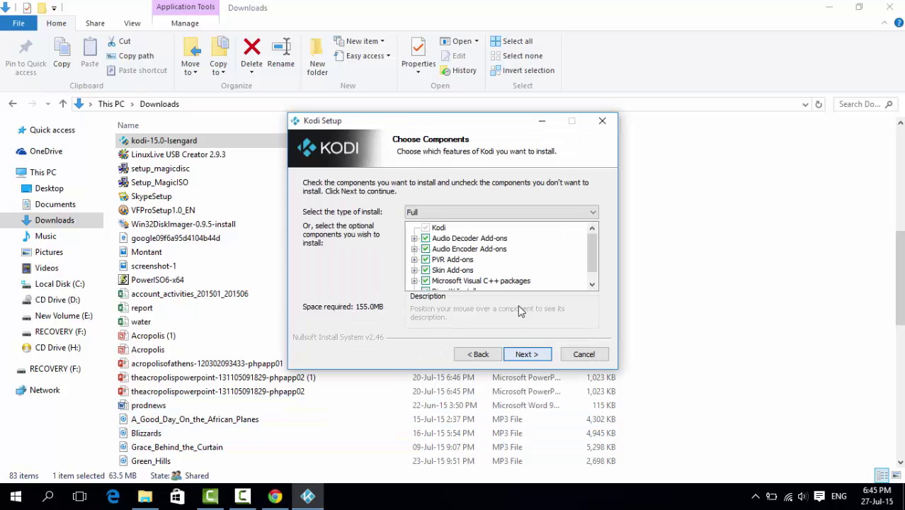
{"action": "left_click", "coordinate": [525, 357]}
{"action": "left_click", "coordinate": [524, 356]}
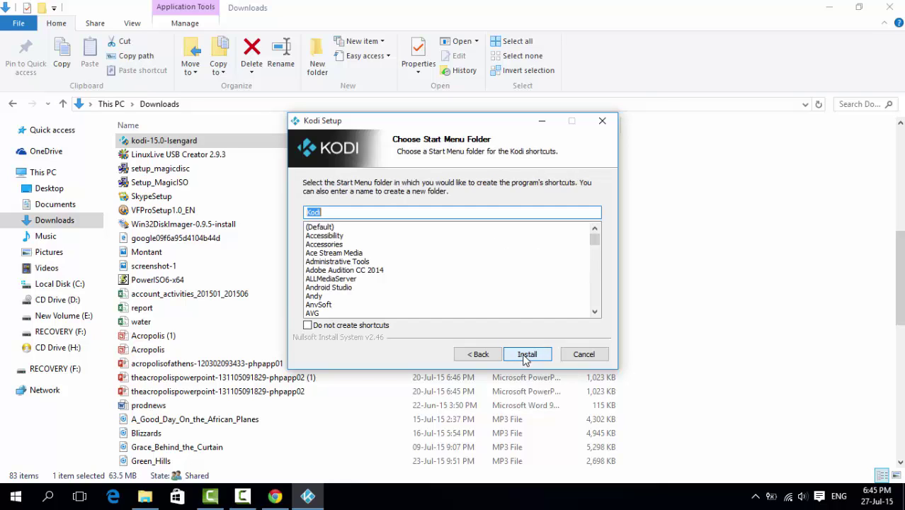
{"action": "left_click", "coordinate": [526, 357]}
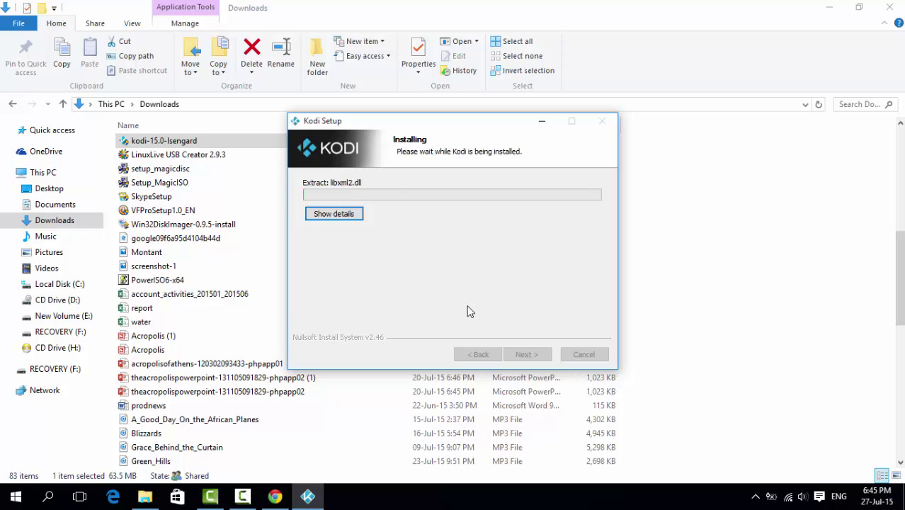
Finish setup with Run Kodi ticked so Kodi launches.
{"action": "left_click_drag", "start_coordinate": [438, 128], "coordinate": [269, 202]}
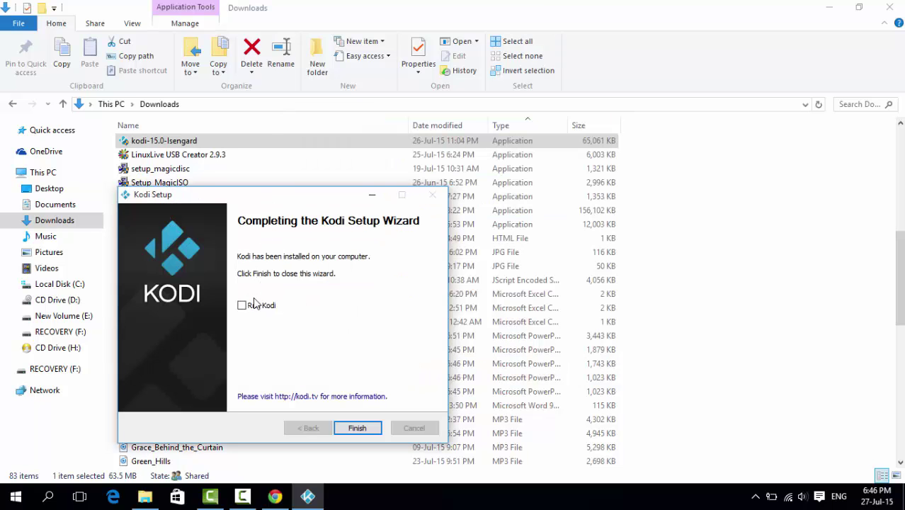
{"action": "left_click", "coordinate": [242, 305]}
{"action": "left_click", "coordinate": [356, 428]}
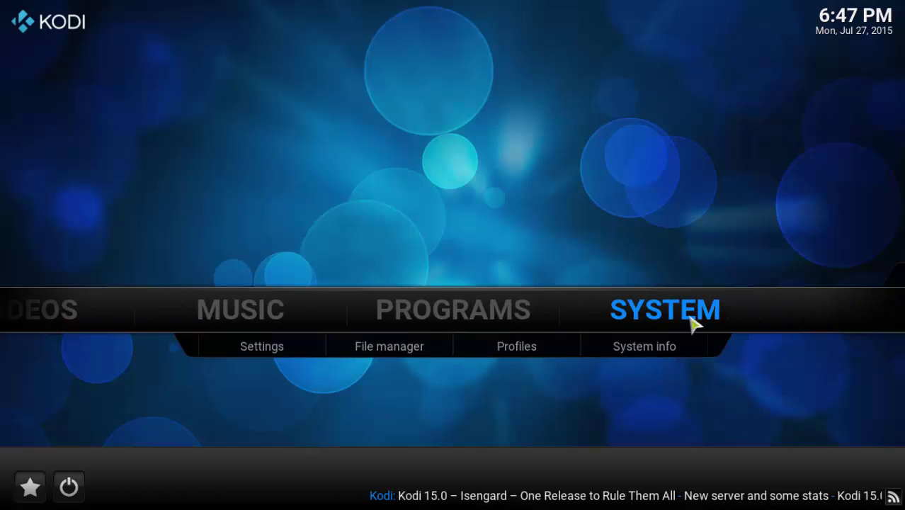
Review the Summary, Storage, Network, Video and Hardware pages in System info, then return home.
{"action": "left_click", "coordinate": [647, 353]}
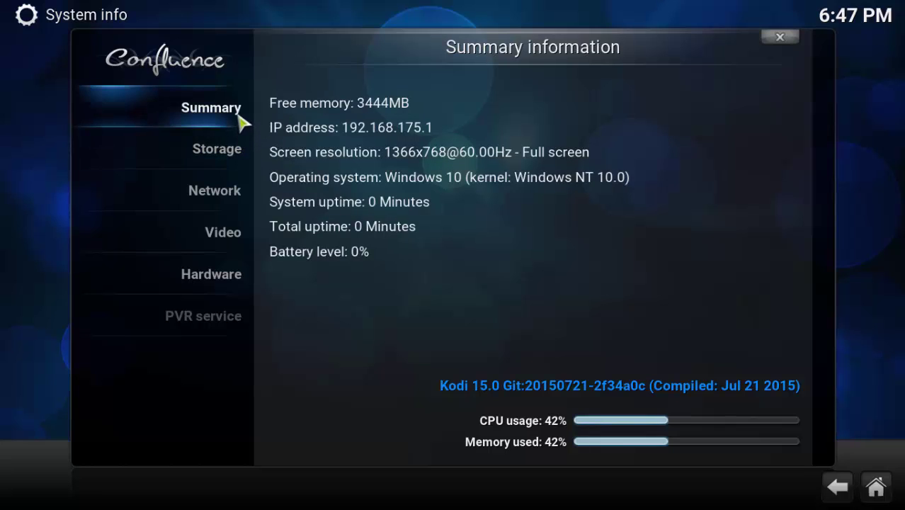
{"action": "mouse_move", "coordinate": [241, 153]}
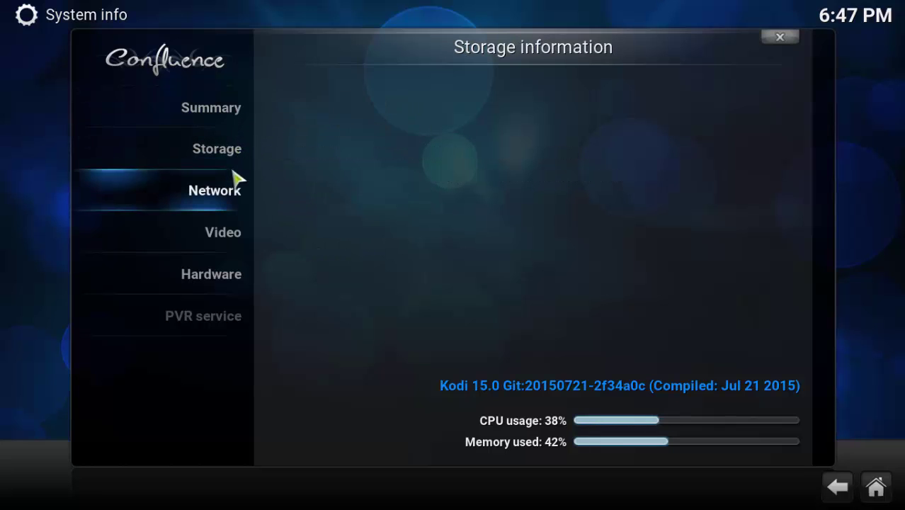
{"action": "mouse_move", "coordinate": [235, 192]}
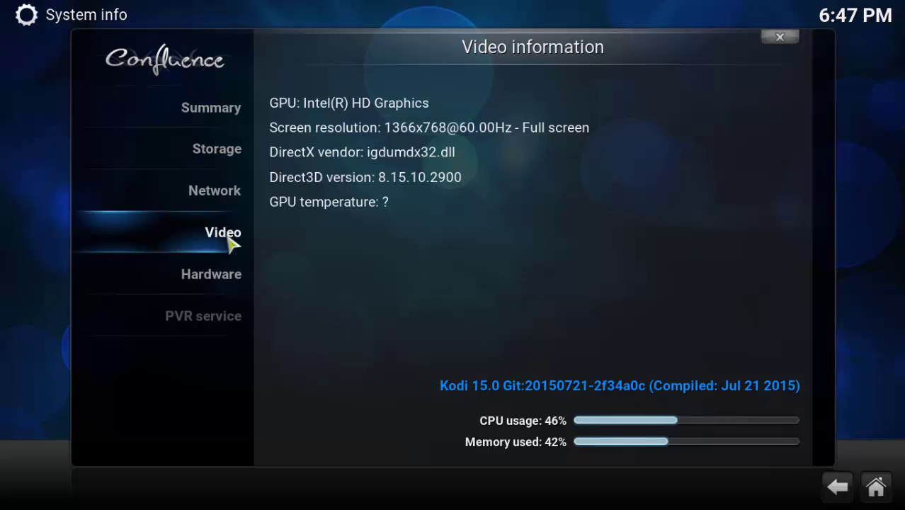
{"action": "mouse_move", "coordinate": [226, 266]}
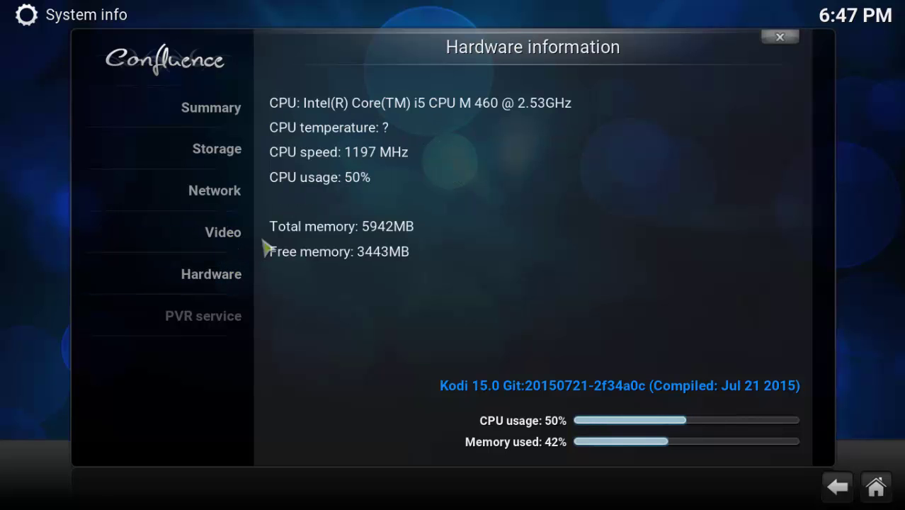
{"action": "left_click", "coordinate": [780, 41]}
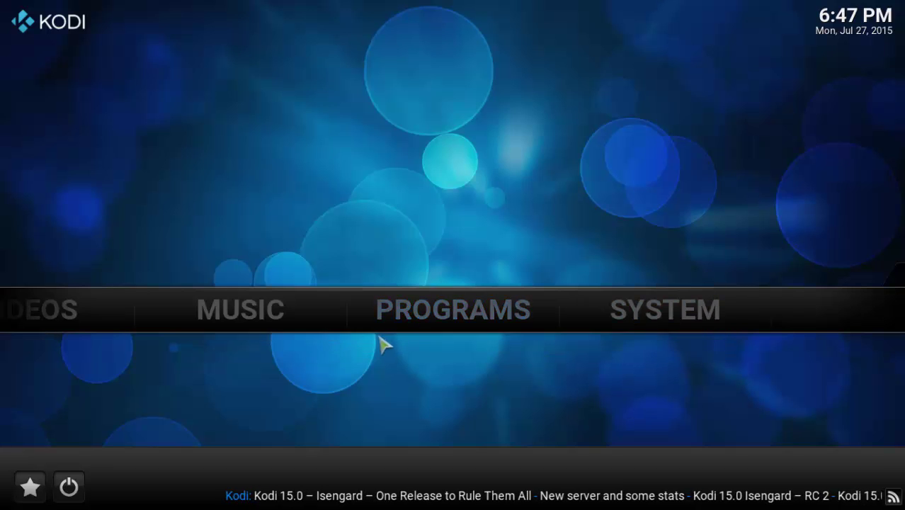
Open SYSTEM > File manager and begin adding a new source, ready for its path.
{"action": "mouse_move", "coordinate": [613, 322]}
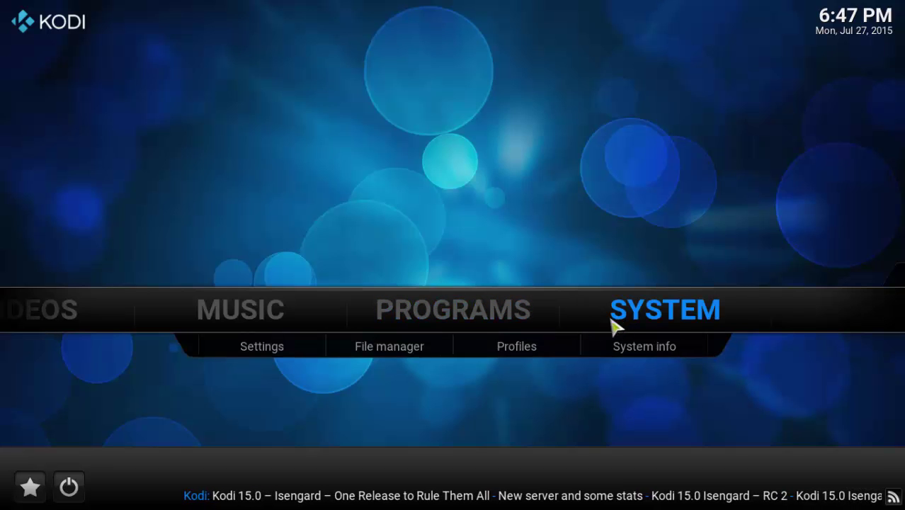
{"action": "left_click", "coordinate": [405, 357]}
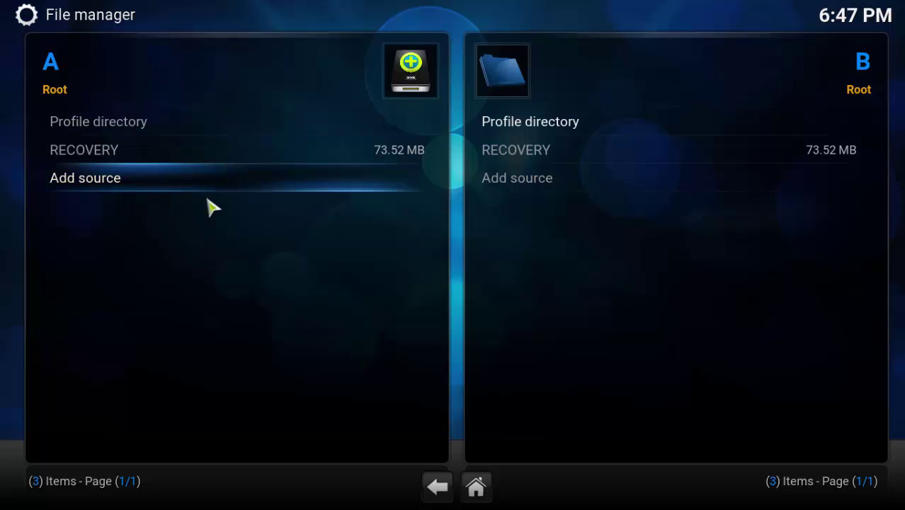
{"action": "left_click", "coordinate": [168, 190]}
{"action": "left_click", "coordinate": [259, 166]}
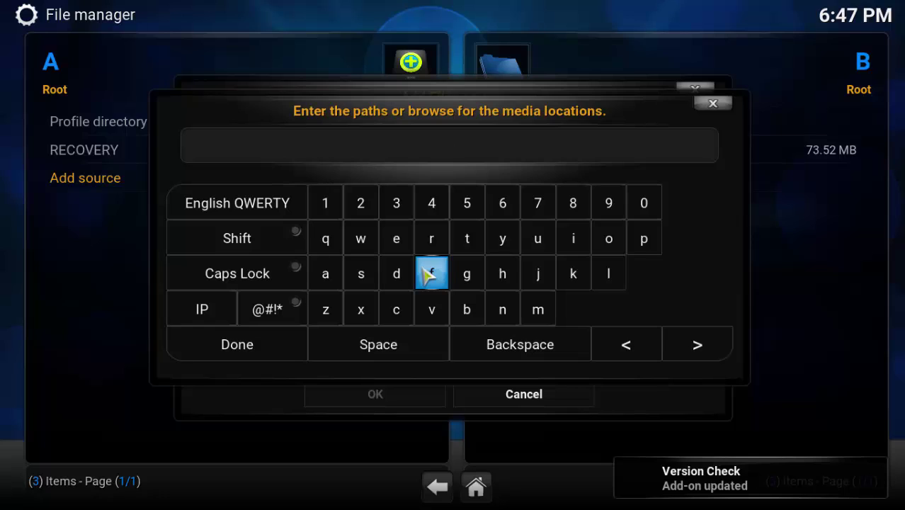
{"action": "type", "text": "http:/"}
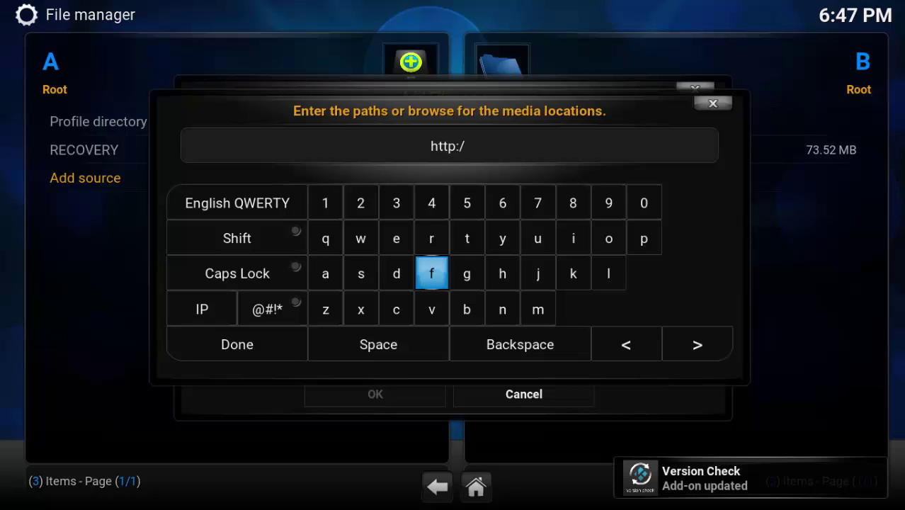
{"action": "type", "text": "/sr"}
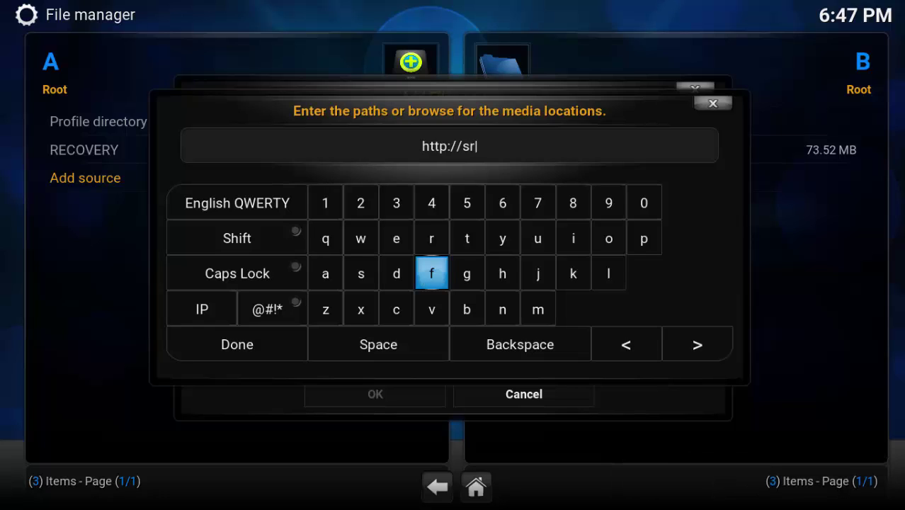
{"action": "type", "text": "p.nu"}
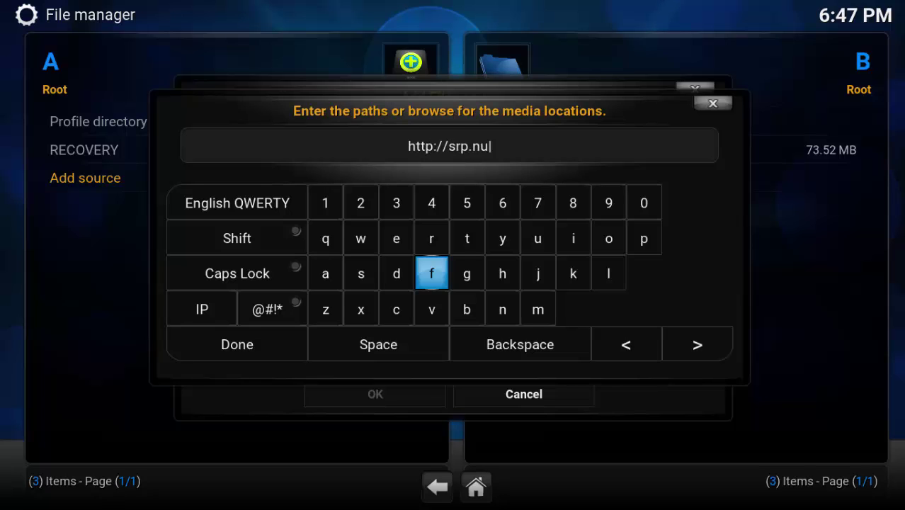
{"action": "left_click", "coordinate": [299, 339]}
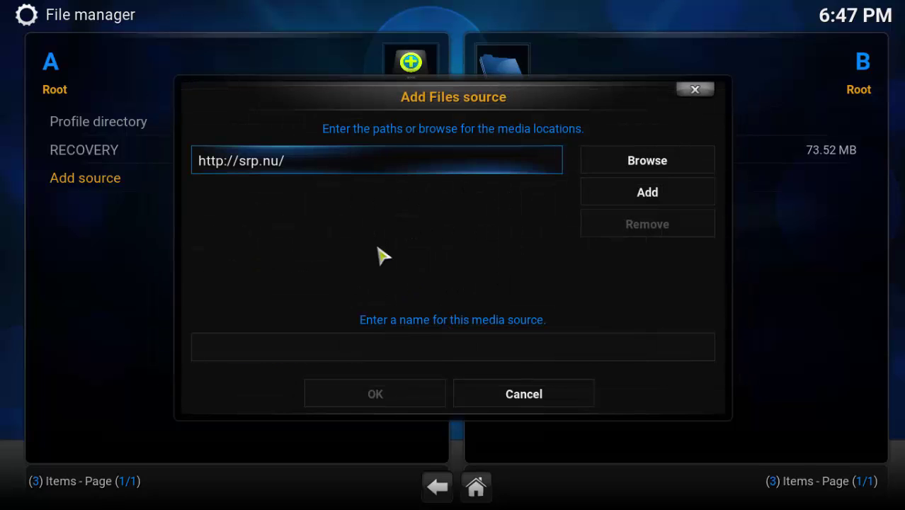
{"action": "left_click", "coordinate": [437, 359]}
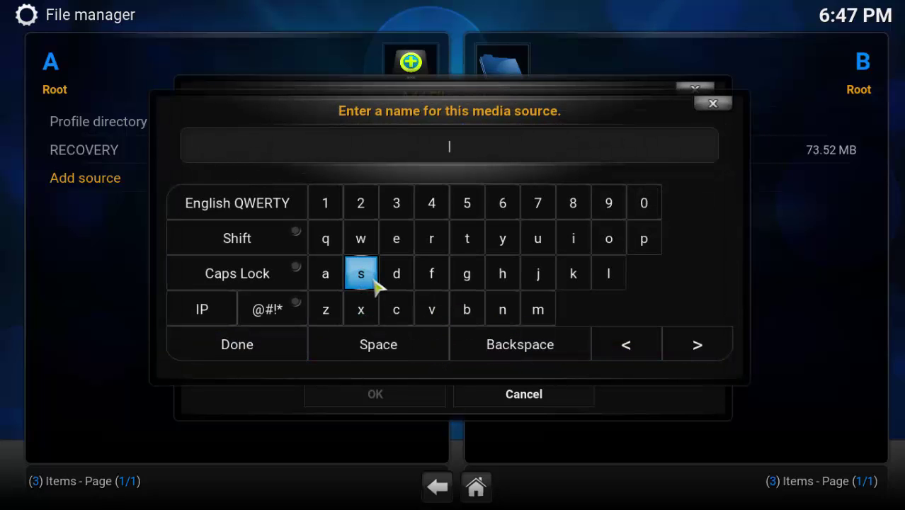
{"action": "type", "text": "Super Repo"}
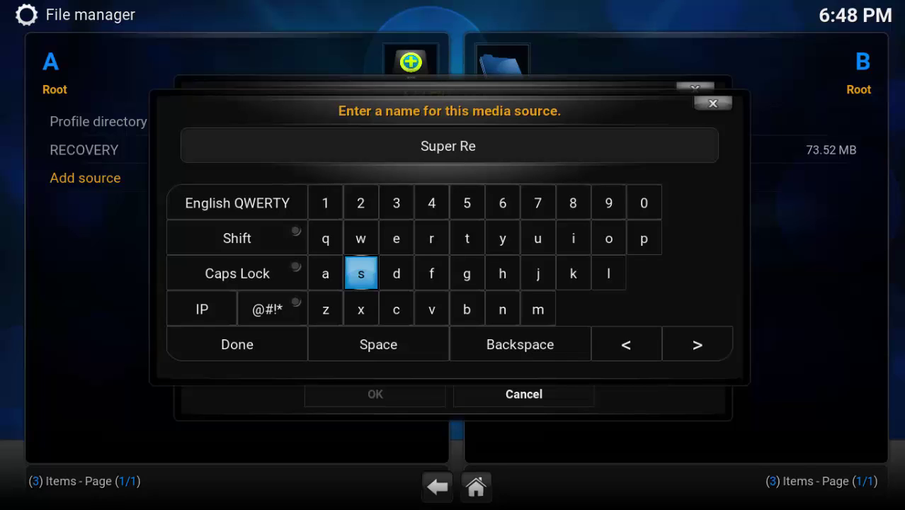
{"action": "left_click", "coordinate": [275, 348]}
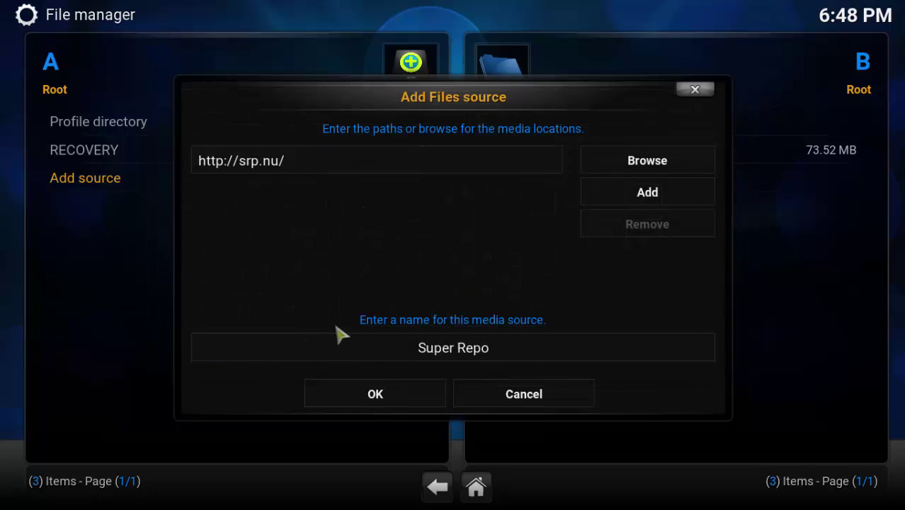
{"action": "left_click", "coordinate": [362, 398]}
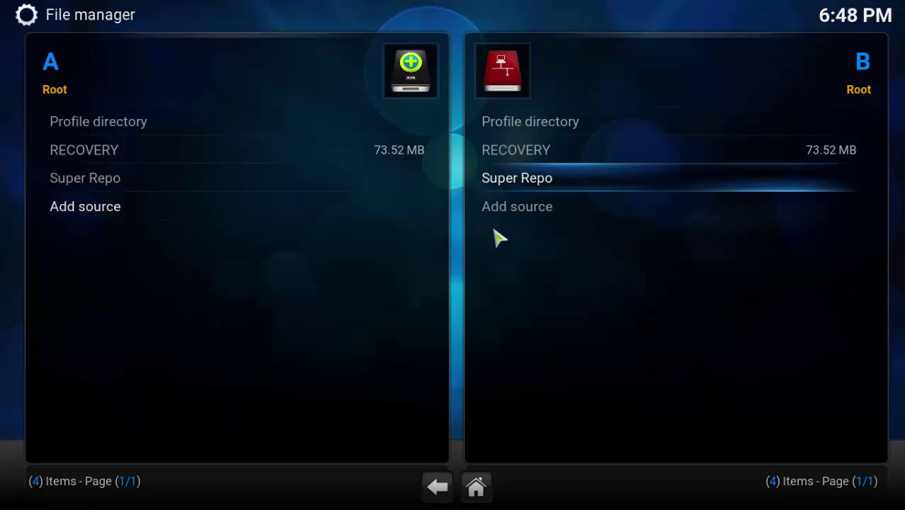
Go from the file manager to Settings > Add-ons and dismiss the First run help dialog.
{"action": "left_click", "coordinate": [475, 487]}
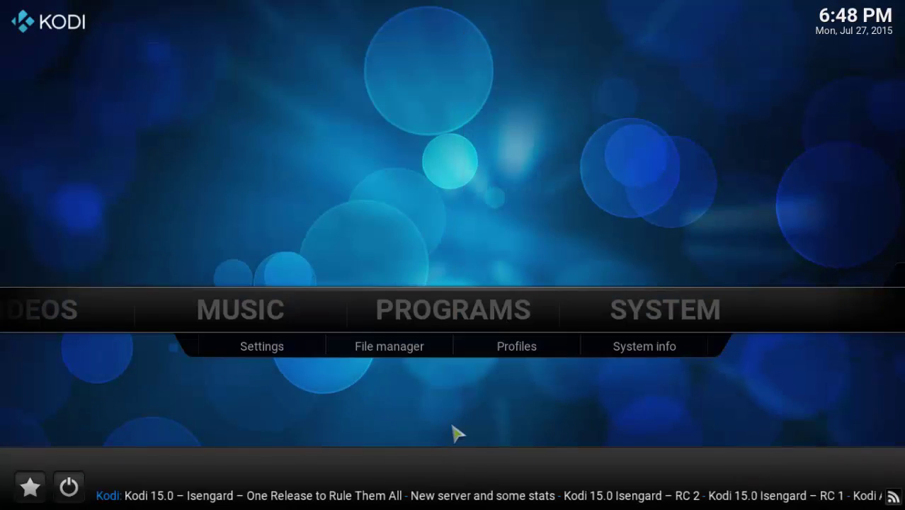
{"action": "left_click", "coordinate": [307, 346]}
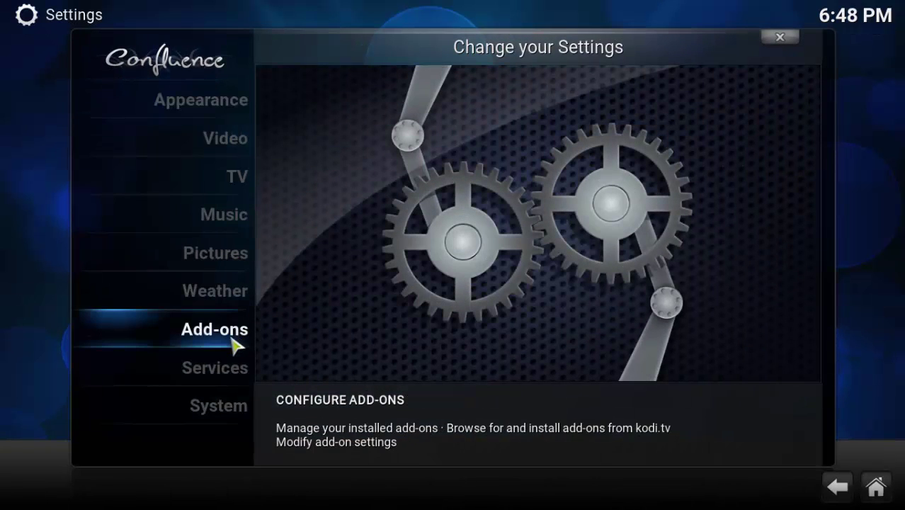
{"action": "left_click", "coordinate": [235, 342]}
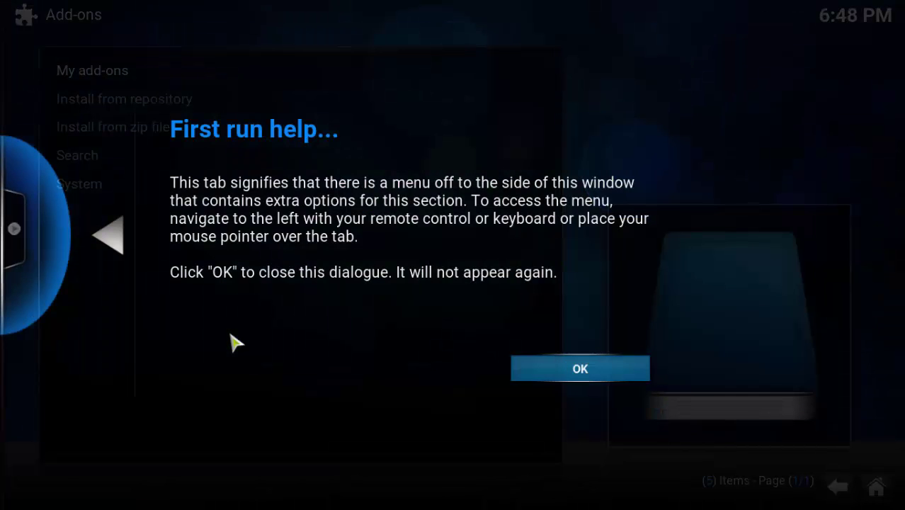
{"action": "left_click", "coordinate": [550, 380]}
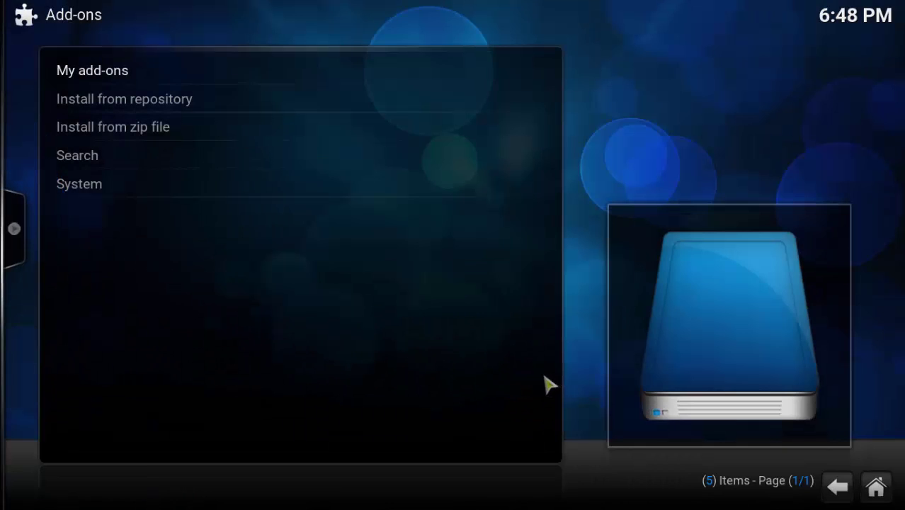
Install from zip file via Super Repo > isengard > all > superrepo.kodi.isengard.all-0.7.03.zip.
{"action": "left_click", "coordinate": [141, 133]}
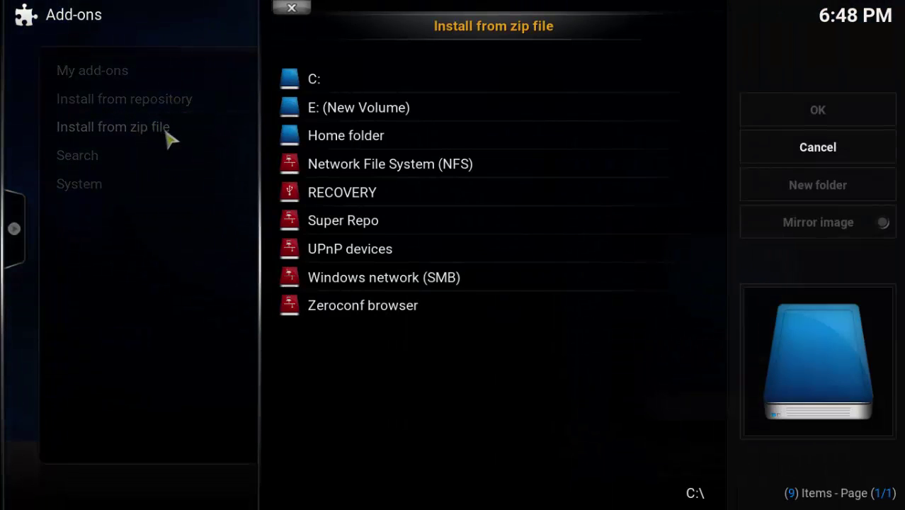
{"action": "left_click", "coordinate": [343, 223]}
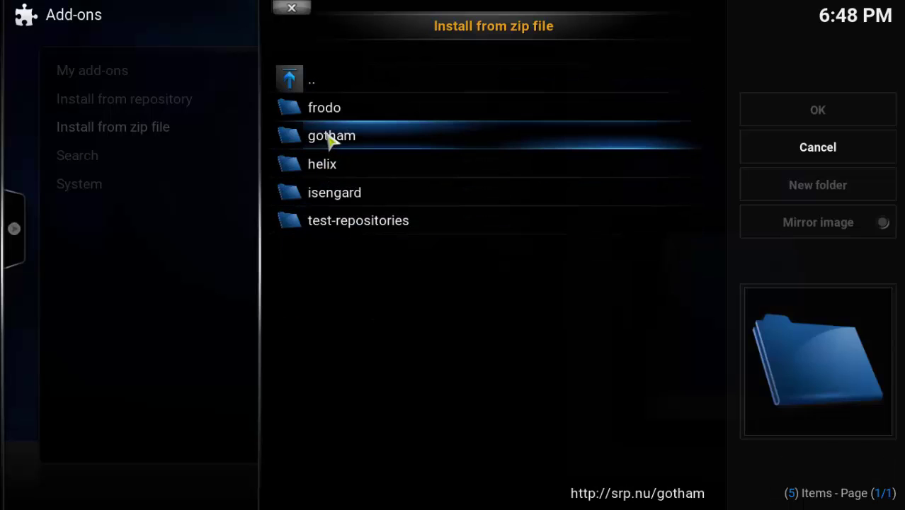
{"action": "left_click", "coordinate": [339, 201]}
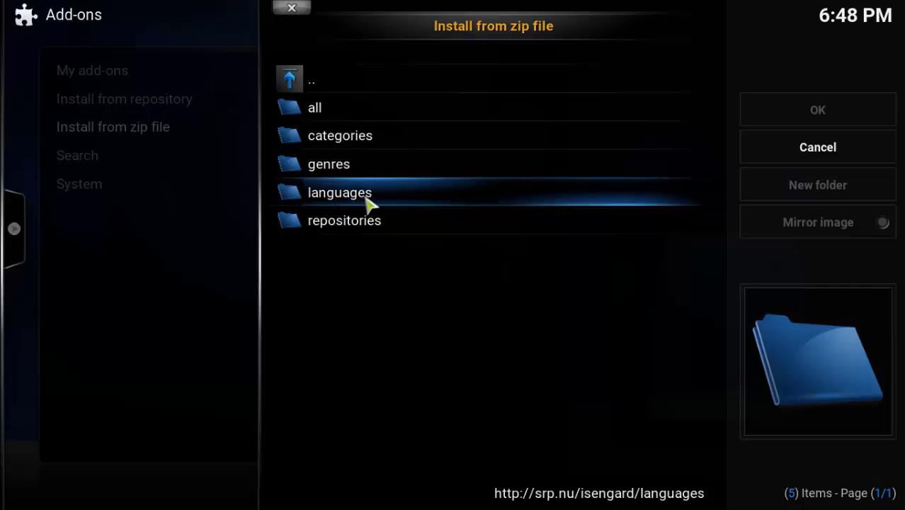
{"action": "left_click", "coordinate": [337, 120]}
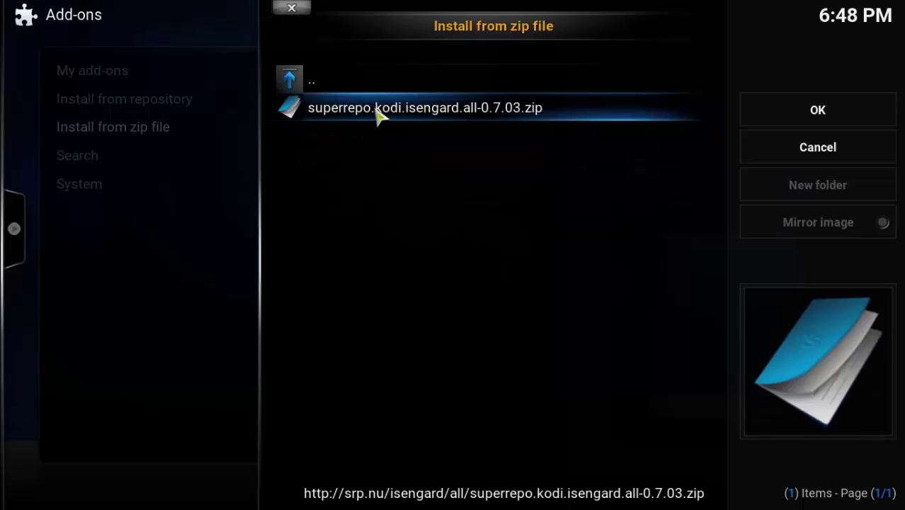
{"action": "left_click", "coordinate": [376, 112]}
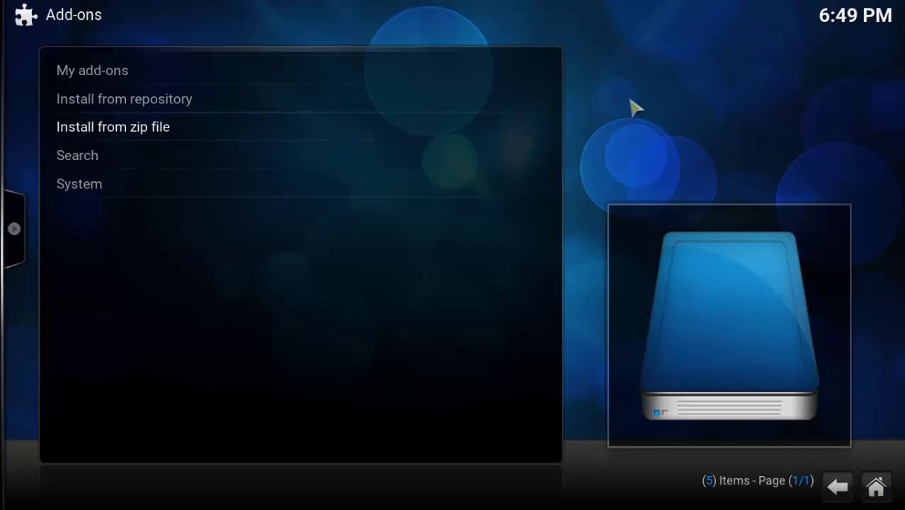
Return home and open VIDEOS > Add-ons > Get more... to list installable video add-ons.
{"action": "key", "text": "Escape"}
{"action": "key", "text": "Escape"}
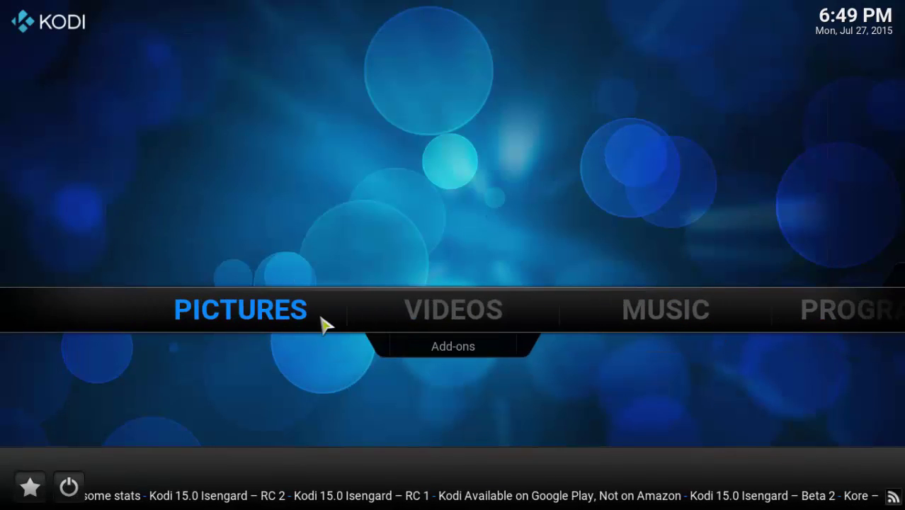
{"action": "left_click", "coordinate": [495, 348]}
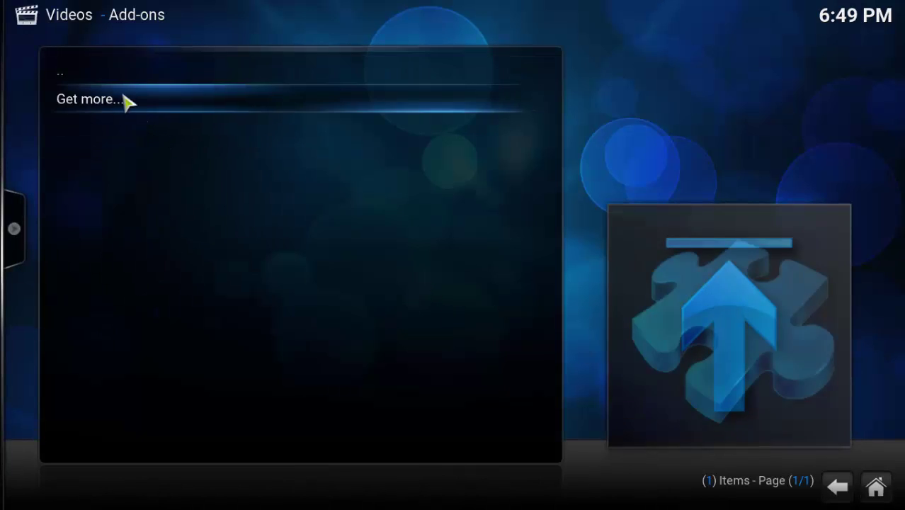
{"action": "left_click", "coordinate": [116, 84]}
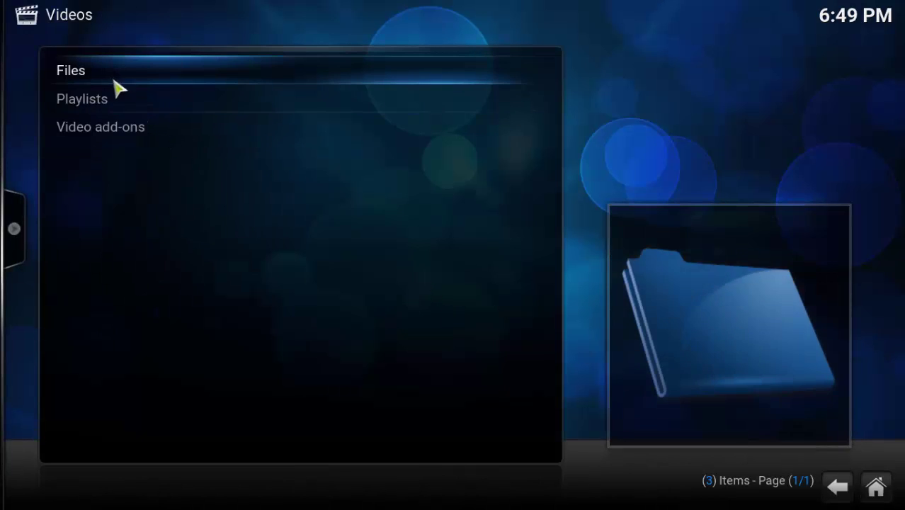
{"action": "left_click", "coordinate": [122, 137]}
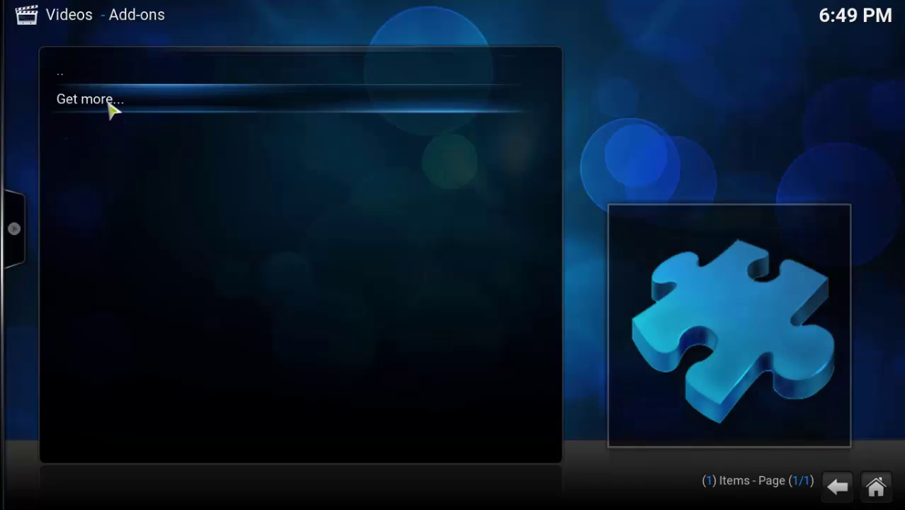
{"action": "left_click", "coordinate": [108, 104]}
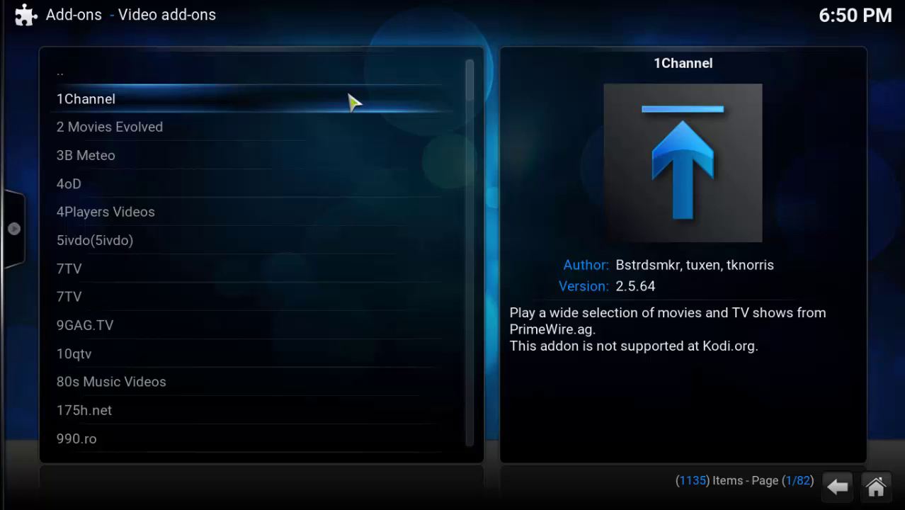
{"action": "key", "text": "Down"}
{"action": "key", "text": "Down"}
{"action": "key", "text": "Down"}
{"action": "key", "text": "Down"}
{"action": "key", "text": "Down"}
{"action": "key", "text": "Down"}
{"action": "key", "text": "Down"}
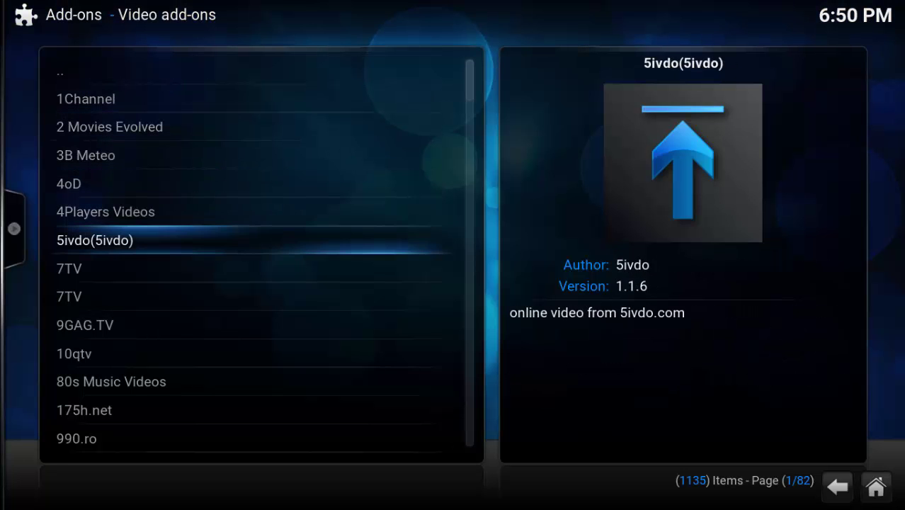
{"action": "key", "text": "Down"}
{"action": "key", "text": "Down"}
{"action": "key", "text": "Down"}
{"action": "key", "text": "Down"}
{"action": "key", "text": "Down"}
{"action": "key", "text": "Down"}
{"action": "key", "text": "Down"}
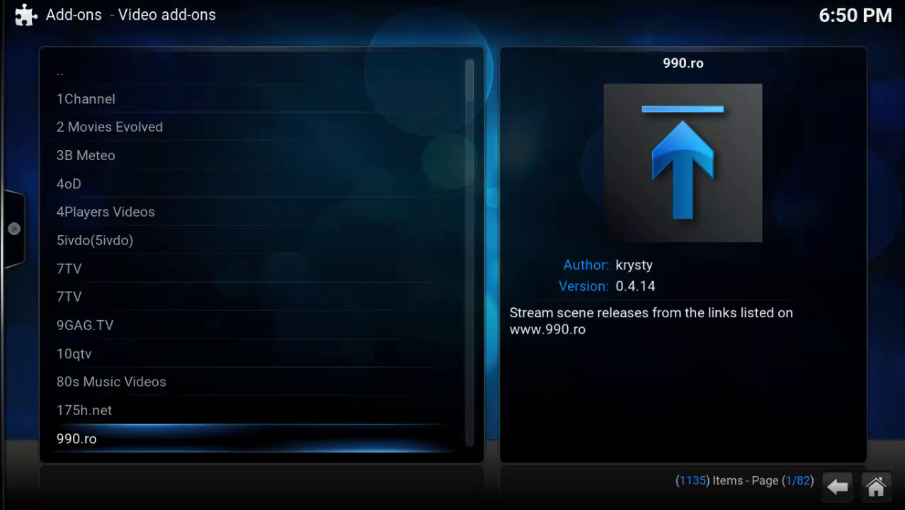
{"action": "key", "text": "Down"}
{"action": "key", "text": "Down"}
{"action": "key", "text": "Down"}
{"action": "key", "text": "Down"}
{"action": "key", "text": "Down"}
{"action": "key", "text": "Down"}
{"action": "key", "text": "Down"}
{"action": "key", "text": "Down"}
{"action": "key", "text": "Down"}
{"action": "key", "text": "Down"}
{"action": "key", "text": "Down"}
{"action": "key", "text": "Down"}
{"action": "key", "text": "Down"}
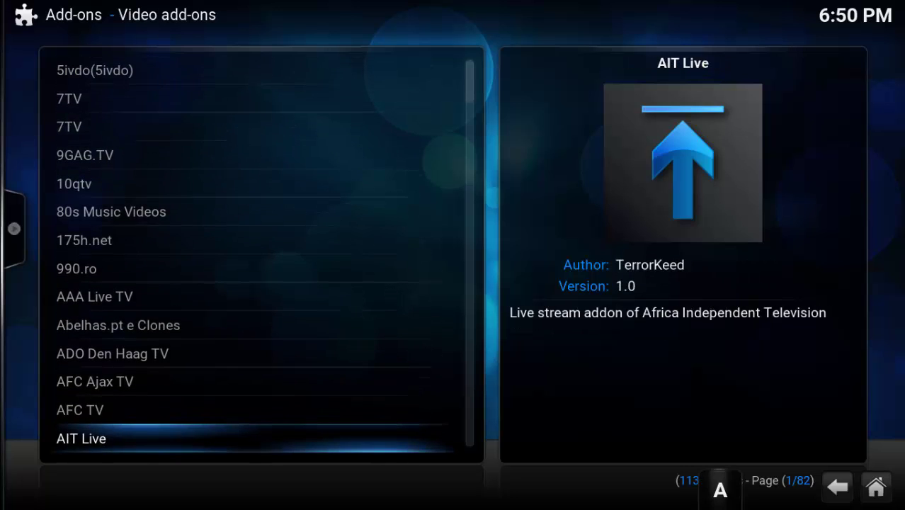
{"action": "key", "text": "Down"}
{"action": "key", "text": "Down"}
{"action": "key", "text": "Down"}
{"action": "key", "text": "Down"}
{"action": "key", "text": "Down"}
{"action": "key", "text": "Down"}
{"action": "key", "text": "Down"}
{"action": "key", "text": "Down"}
{"action": "key", "text": "Down"}
{"action": "key", "text": "Down"}
{"action": "key", "text": "Down"}
{"action": "key", "text": "Down"}
{"action": "key", "text": "Down"}
{"action": "key", "text": "Down"}
{"action": "key", "text": "Down"}
{"action": "key", "text": "Down"}
{"action": "key", "text": "Down"}
{"action": "key", "text": "Down"}
{"action": "key", "text": "Down"}
{"action": "key", "text": "Down"}
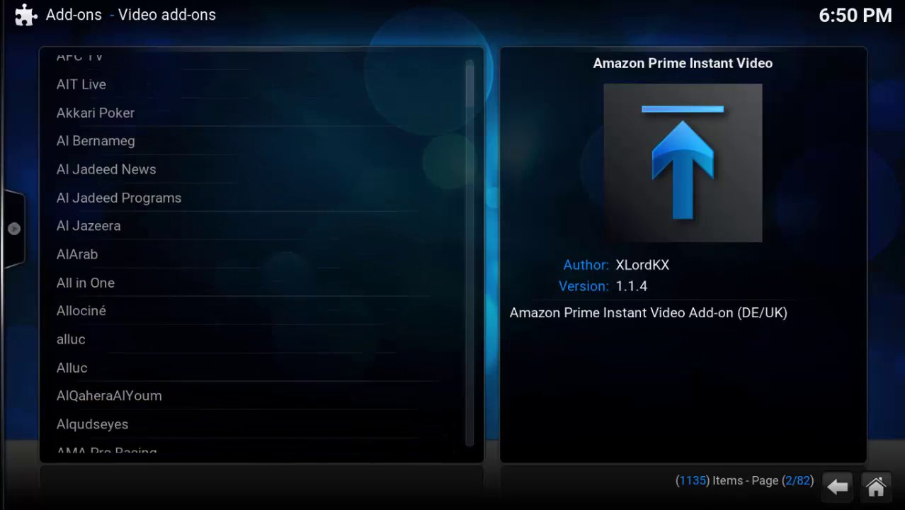
{"action": "key", "text": "Down"}
{"action": "key", "text": "Down"}
{"action": "key", "text": "Down"}
{"action": "key", "text": "Down"}
{"action": "key", "text": "Down"}
{"action": "key", "text": "Down"}
{"action": "key", "text": "Down"}
{"action": "key", "text": "Down"}
{"action": "key", "text": "Down"}
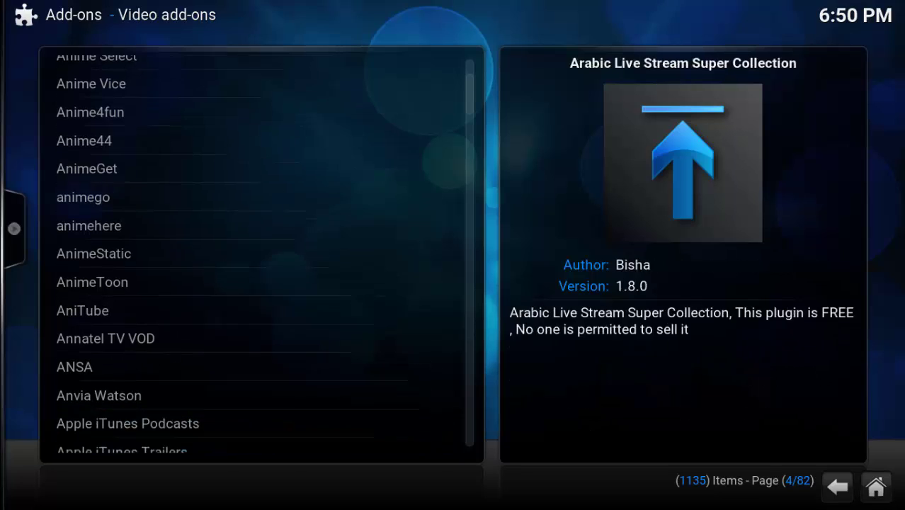
{"action": "left_click_drag", "start_coordinate": [476, 105], "coordinate": [481, 153]}
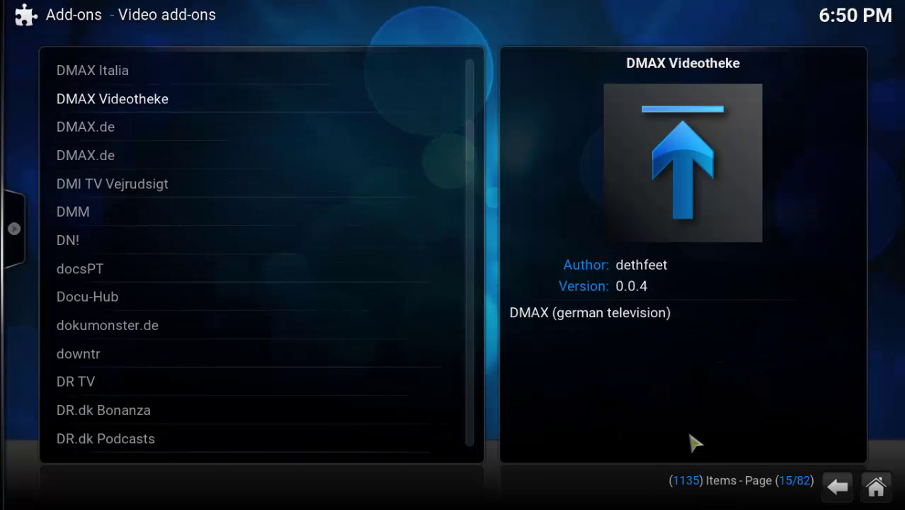
{"action": "left_click_drag", "start_coordinate": [473, 149], "coordinate": [481, 445]}
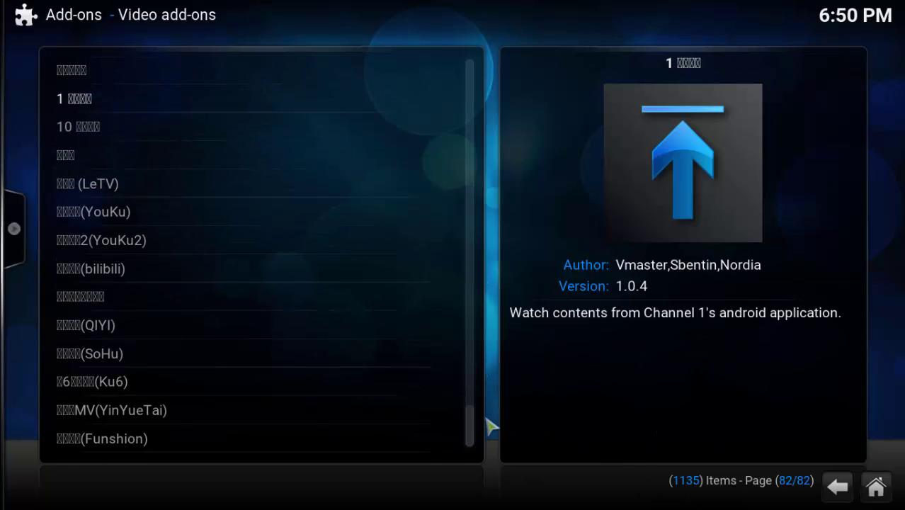
{"action": "left_click_drag", "start_coordinate": [469, 432], "coordinate": [480, 41]}
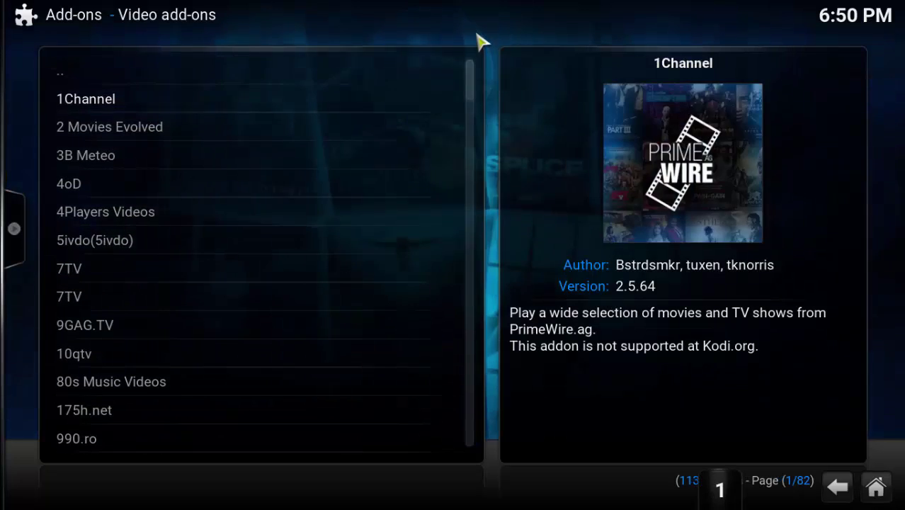
{"action": "left_click", "coordinate": [297, 103]}
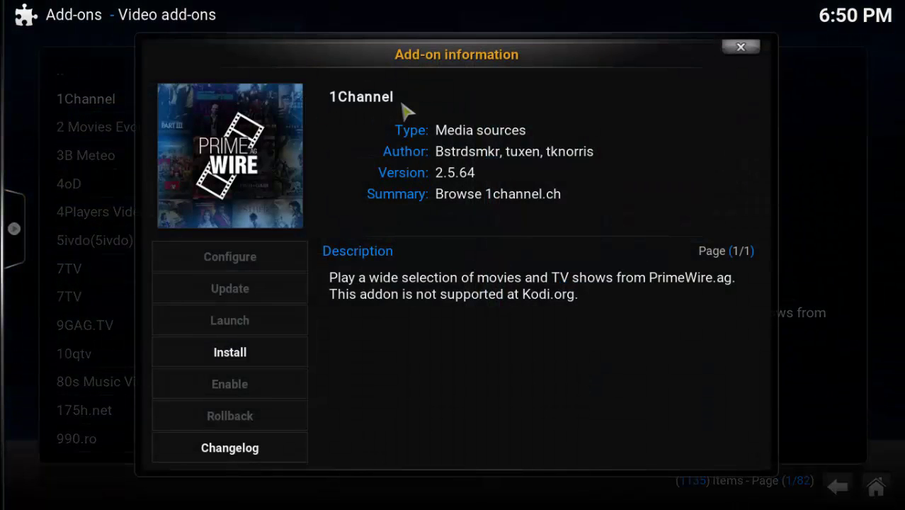
Install the 1Channel add-on from its Add-on information page.
{"action": "left_click", "coordinate": [242, 354]}
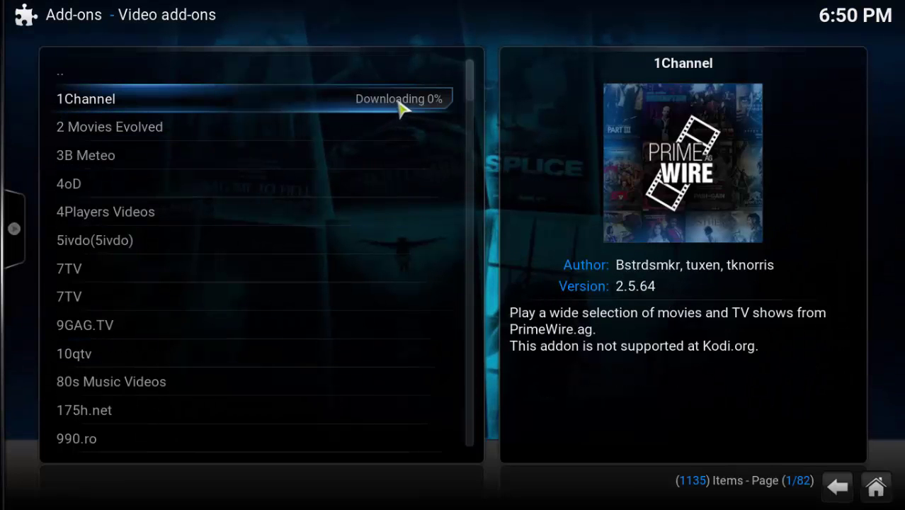
{"action": "left_click_drag", "start_coordinate": [474, 98], "coordinate": [473, 192]}
{"action": "scroll", "coordinate": [473, 192], "scroll_direction": "down", "scroll_amount": 4}
{"action": "scroll", "coordinate": [473, 192], "scroll_direction": "up", "scroll_amount": 11}
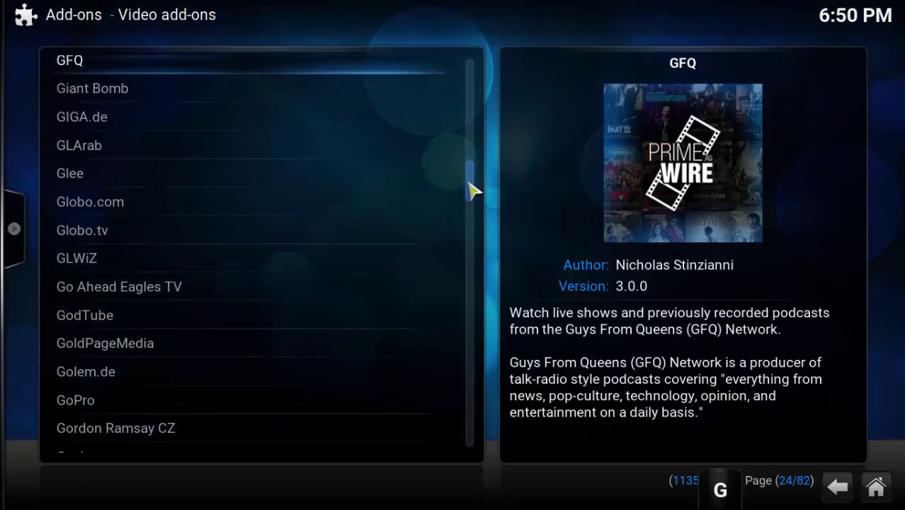
{"action": "scroll", "coordinate": [474, 192], "scroll_direction": "up", "scroll_amount": 2}
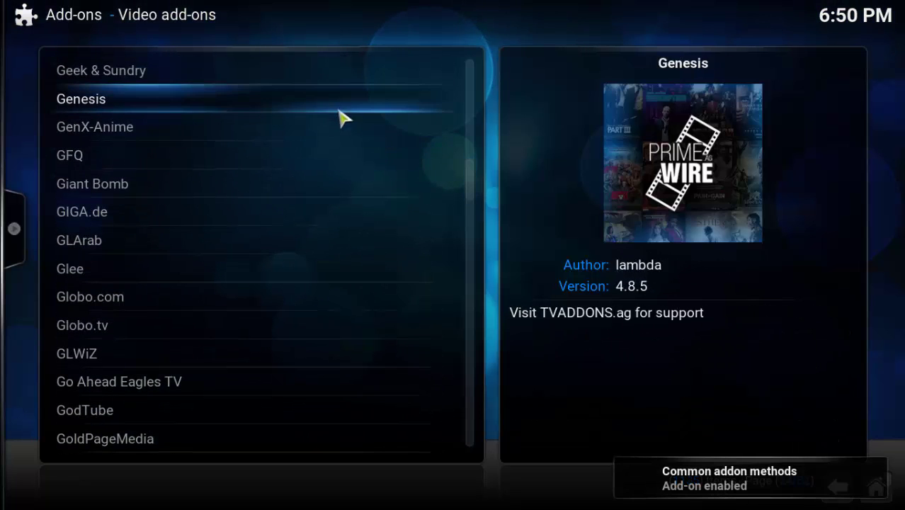